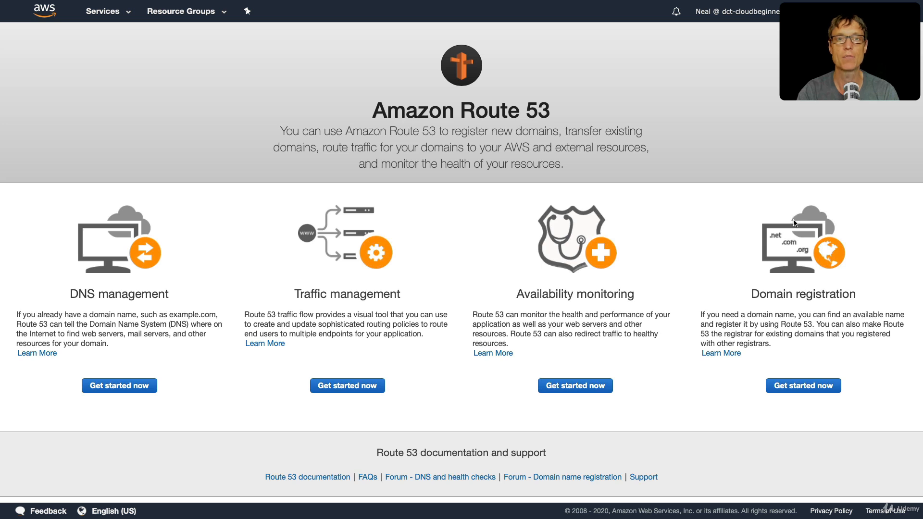
Start a new domain registration and check the availability of cloudforbeginners with the .com extension
left_click(802, 391)
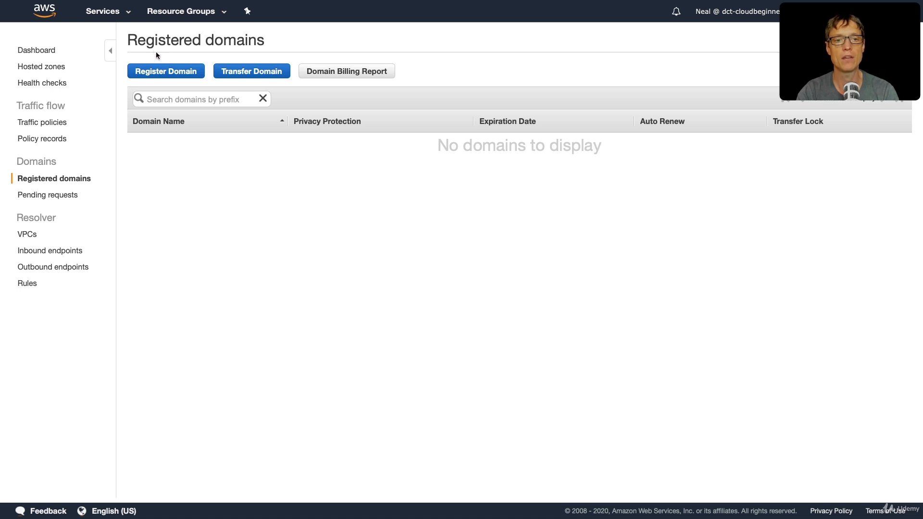
left_click(167, 78)
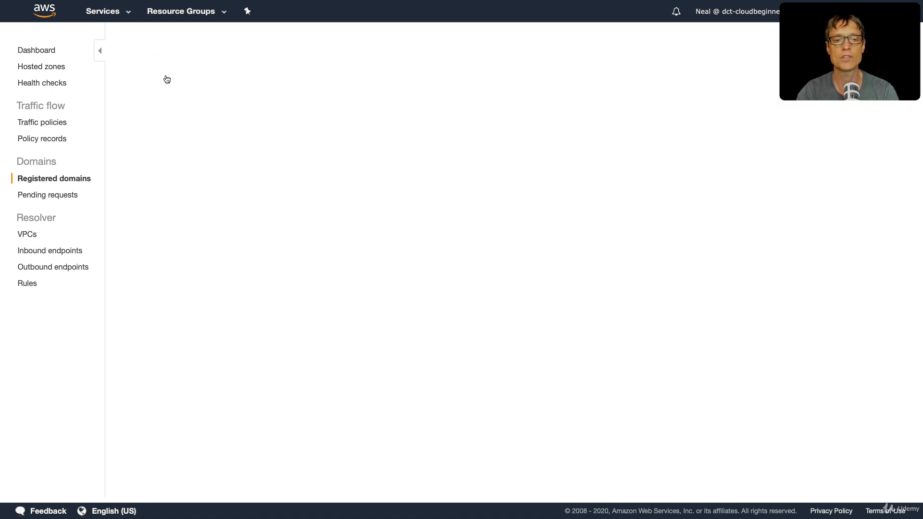
left_click(176, 76)
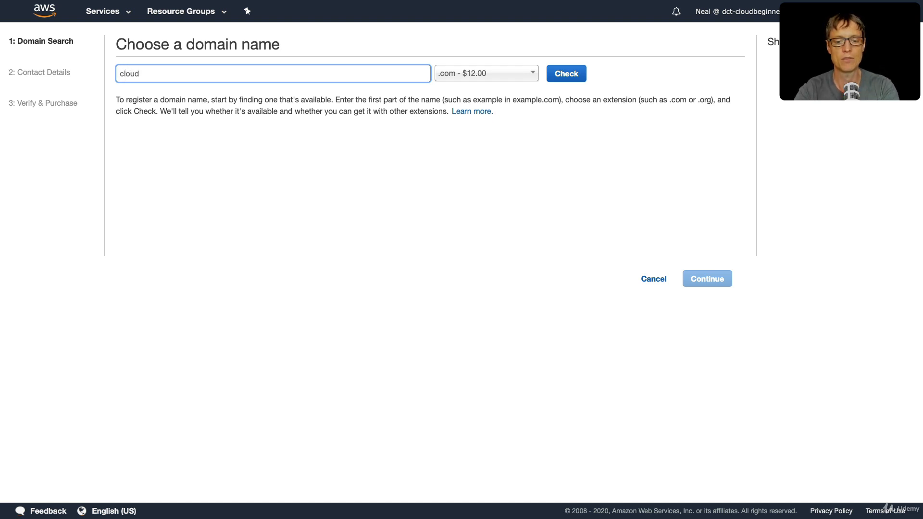
type("cloudforbeginners")
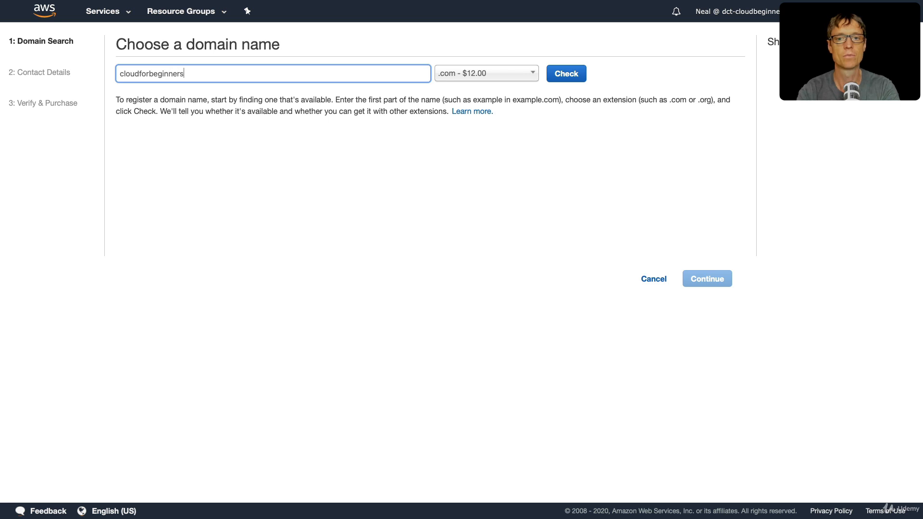
left_click(555, 70)
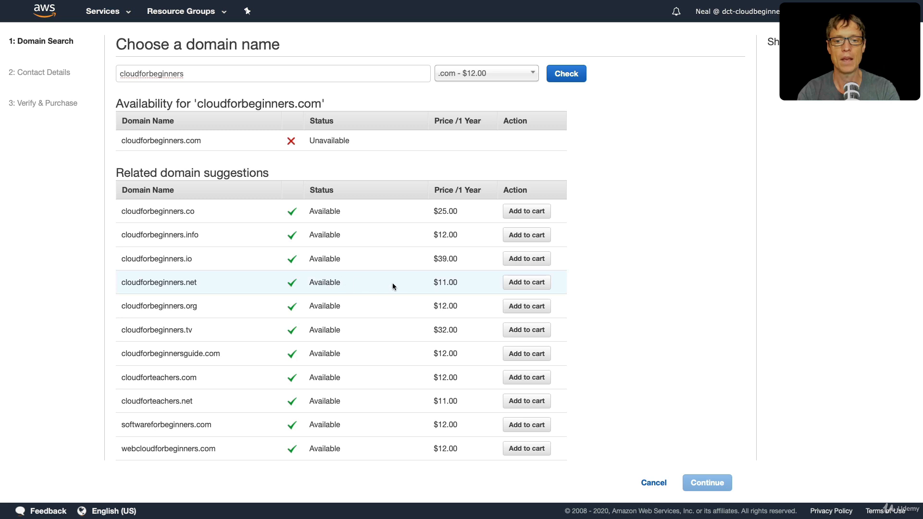
Add cloudforbeginners.net to the cart and continue to the contact details
double_click(136, 282)
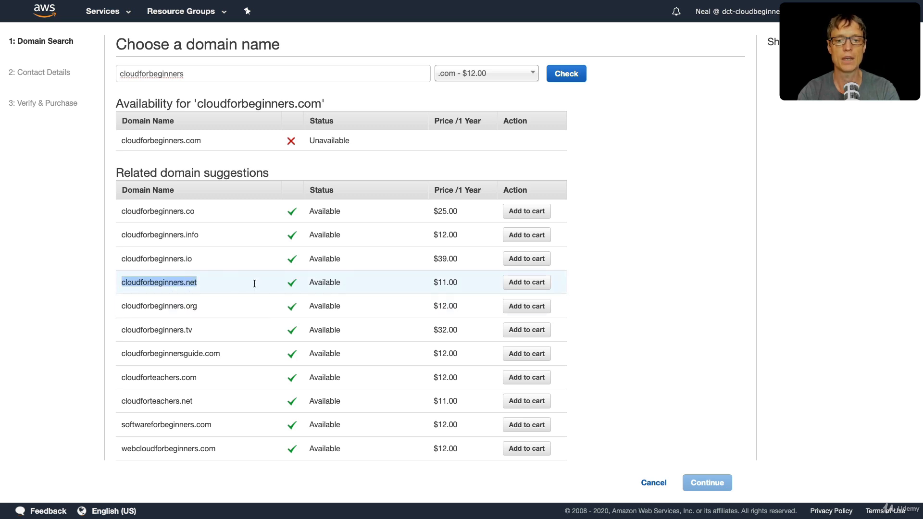
left_click(529, 287)
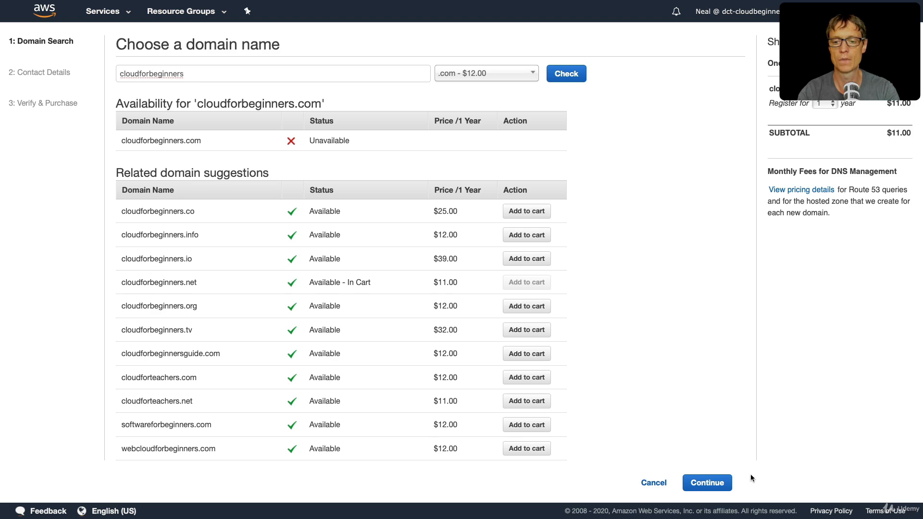
left_click(709, 484)
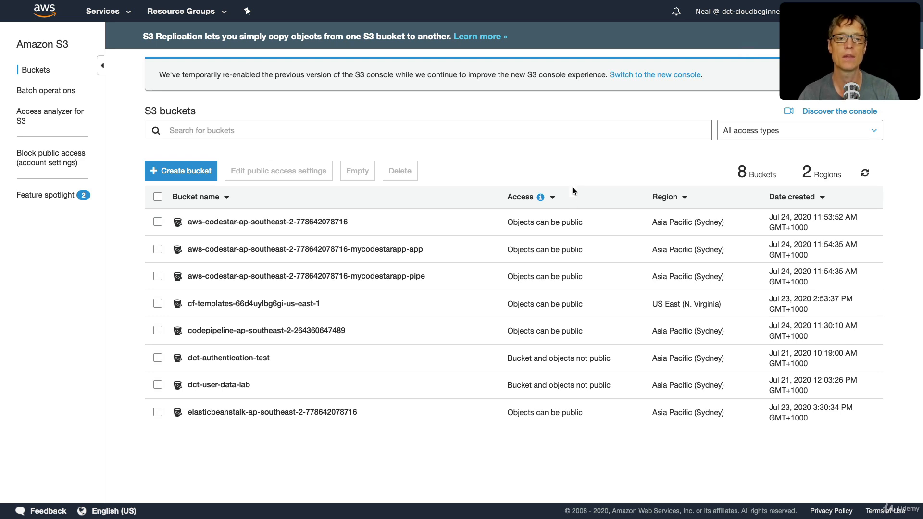
In Amazon S3, create a bucket named cloudforbeginners.net in the Asia Pacific (Sydney) region
left_click(183, 172)
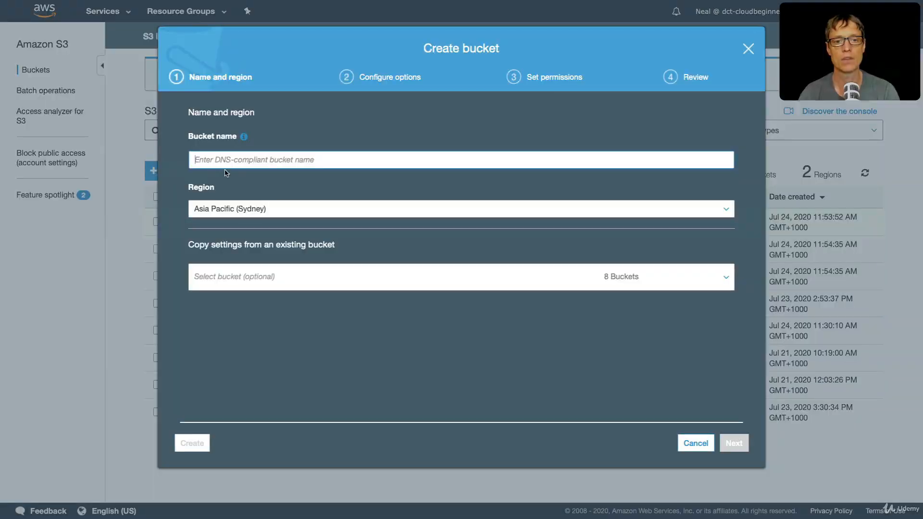
type("cloudfor")
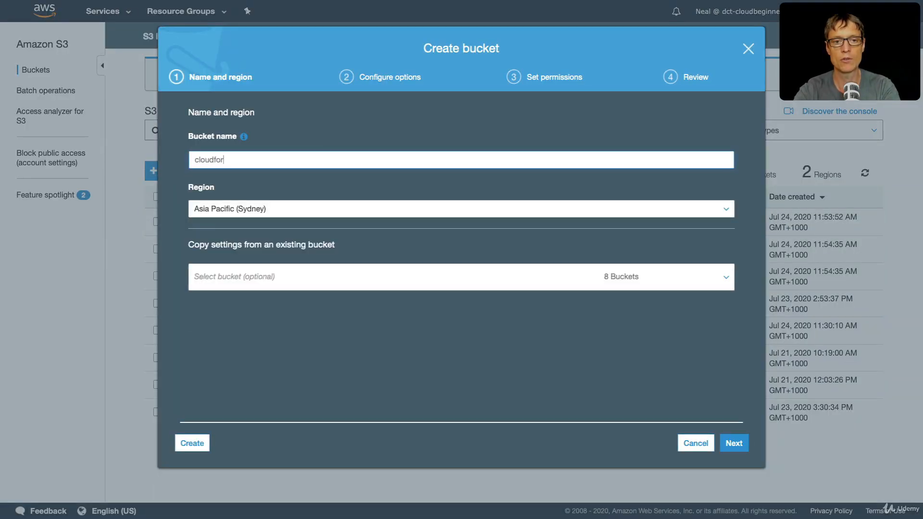
type("beginners.net")
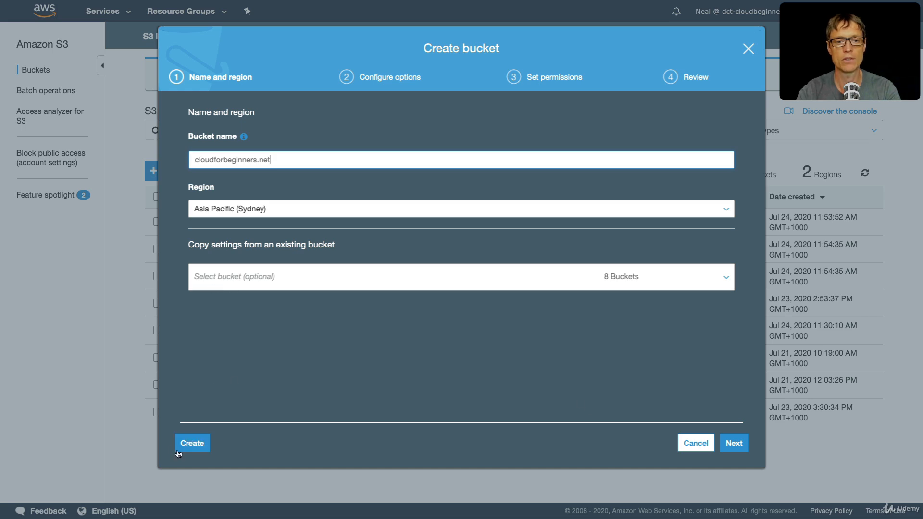
left_click(191, 442)
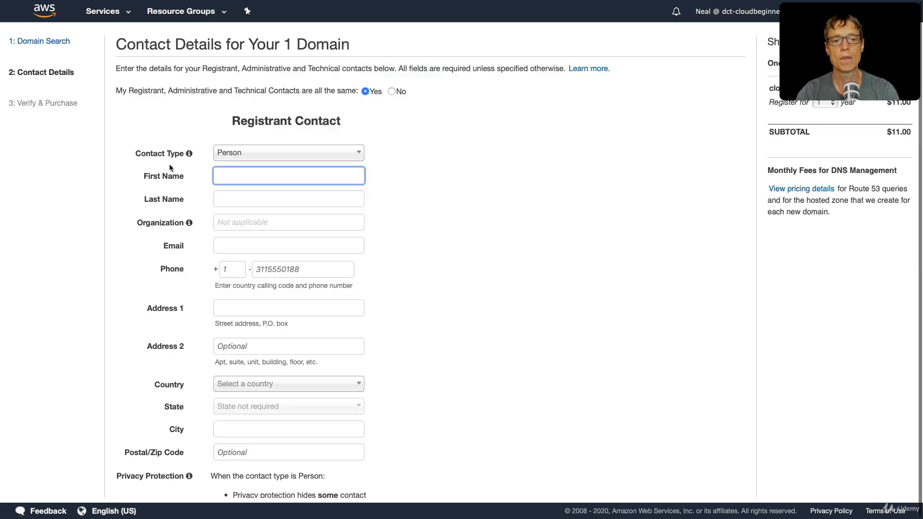
Back in Route 53, review the registrant contact fields and the privacy protection setting for the domain
scroll(162, 209, "down", 2)
scroll(162, 209, "down", 2)
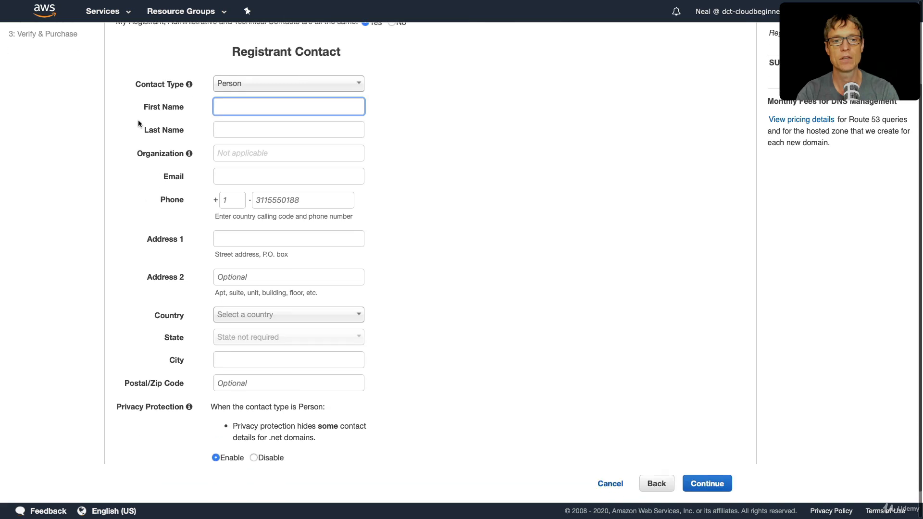
scroll(154, 218, "down", 1)
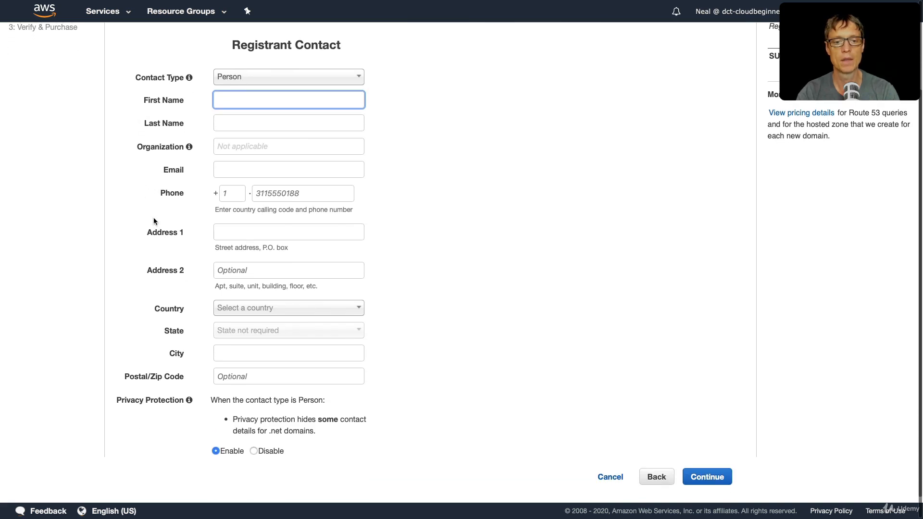
scroll(451, 375, "up", 1)
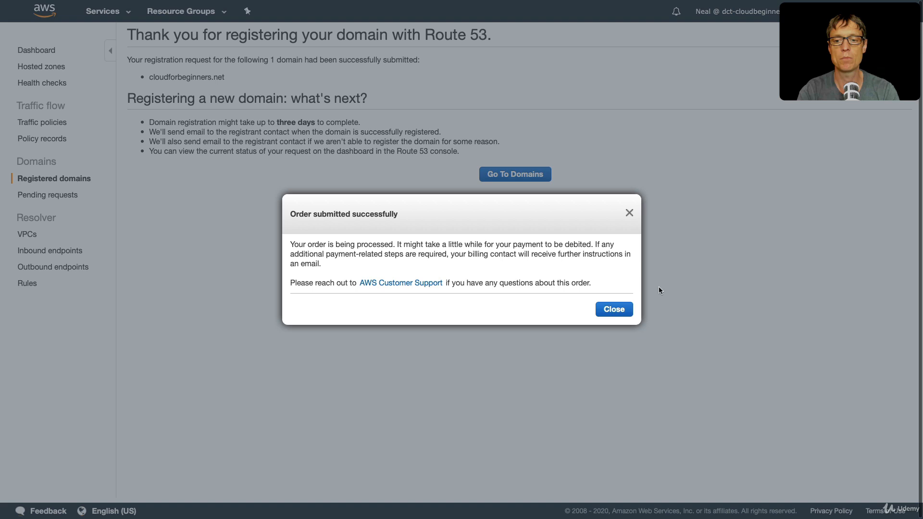
Dismiss the order submission message and go from the registration summary to the domains list
left_click(613, 310)
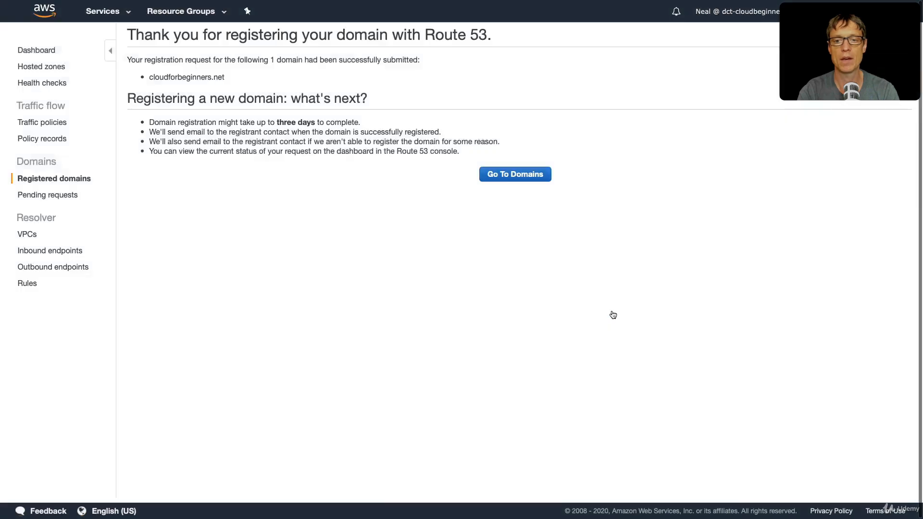
left_click(507, 181)
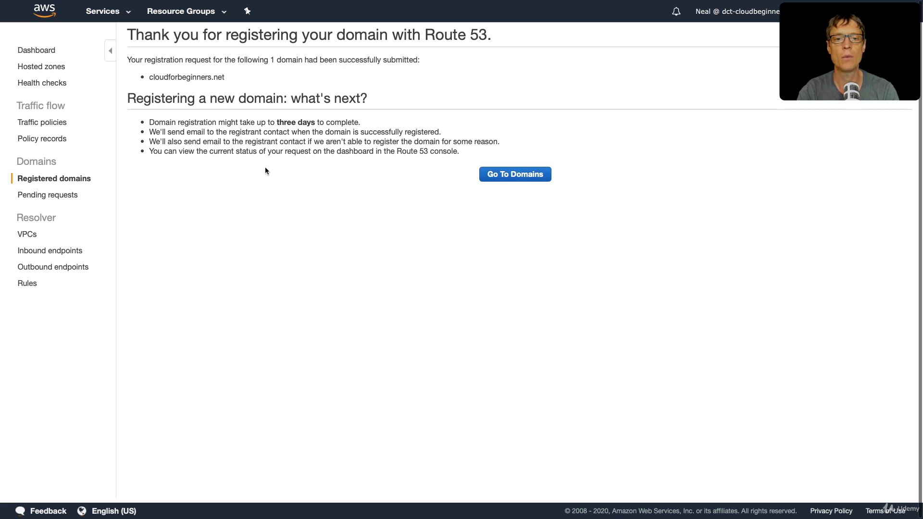
left_click(506, 180)
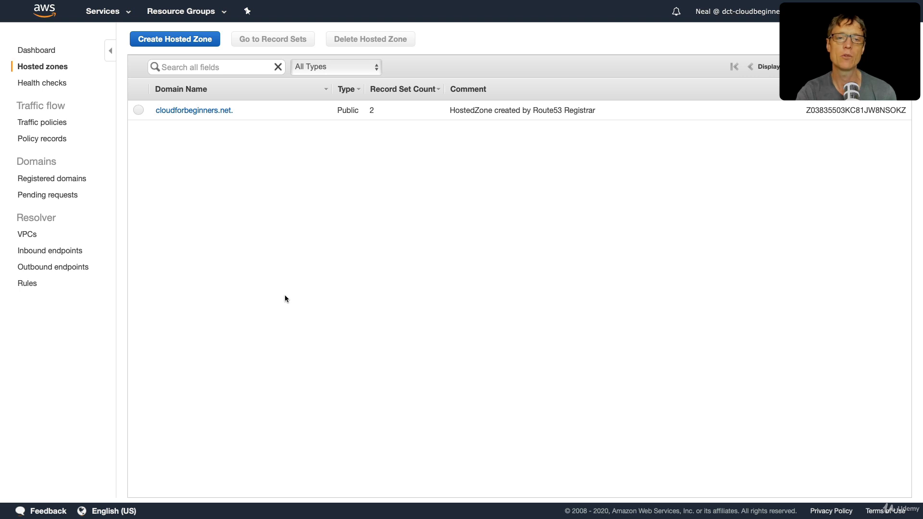
Open the cloudforbeginners.net hosted zone and start a new record set of type A – IPv4 address
left_click(188, 113)
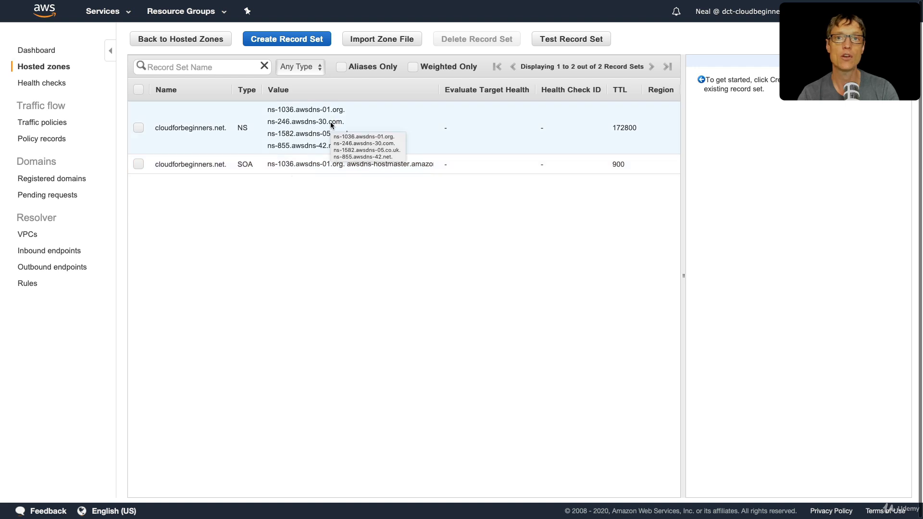
left_click(297, 40)
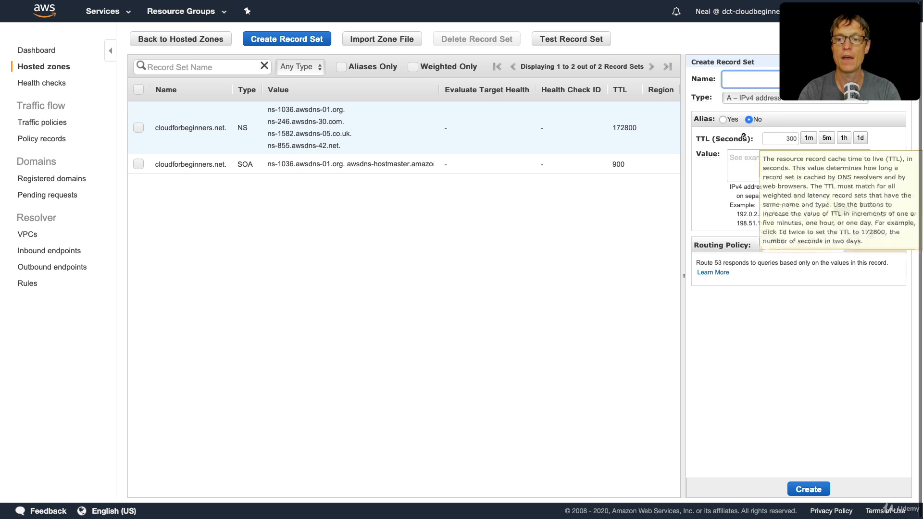
left_click(749, 100)
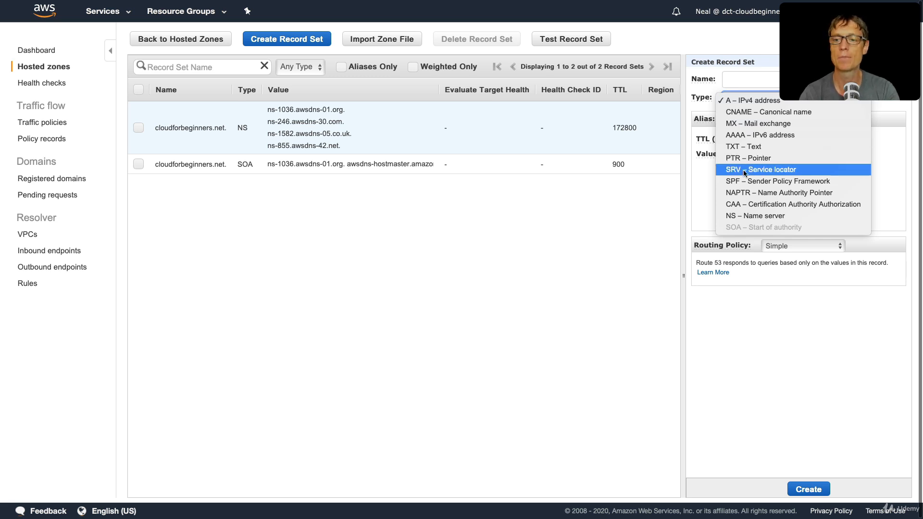
left_click(748, 217)
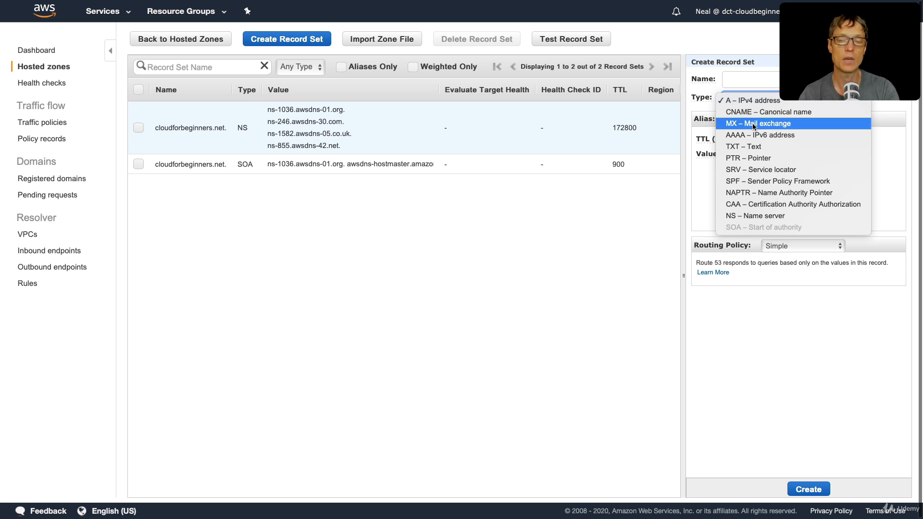
left_click(736, 102)
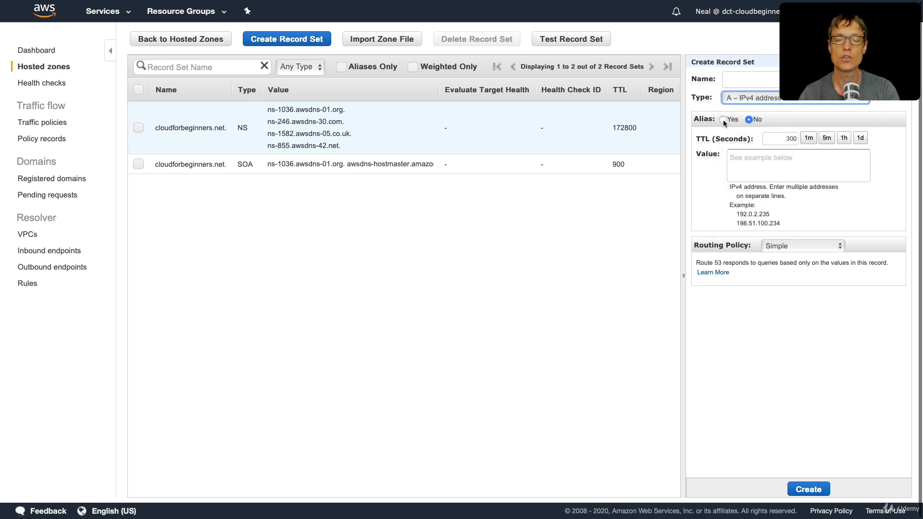
Enable Alias on the new record set to examine the available alias targets, and set Alias back to No
left_click(723, 120)
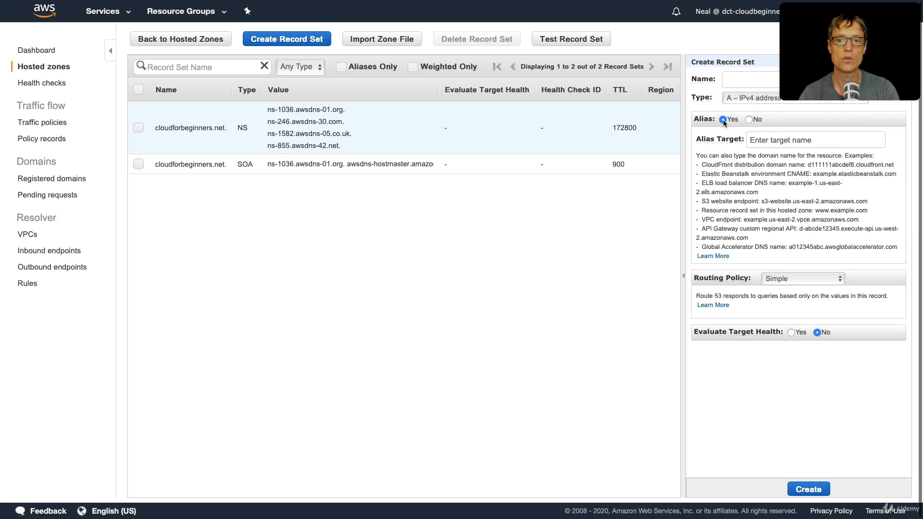
left_click(778, 144)
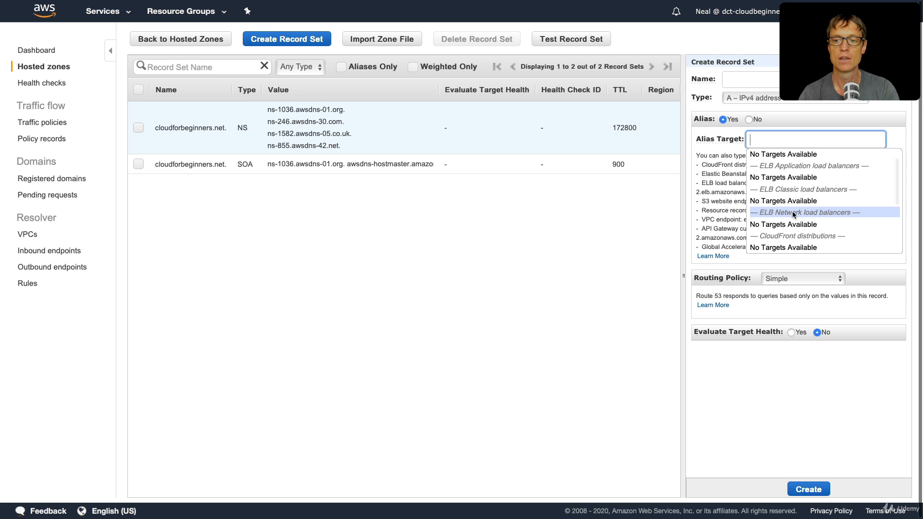
scroll(794, 215, "down", 2)
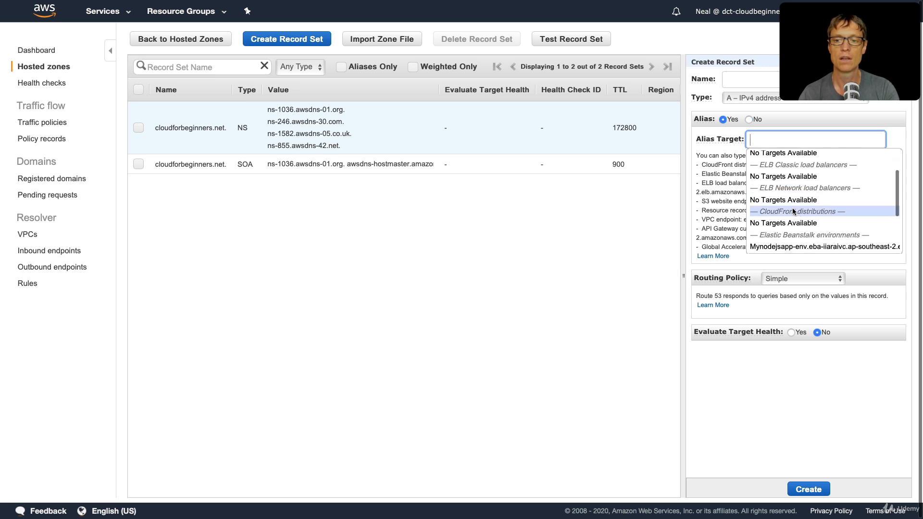
scroll(800, 211, "down", 1)
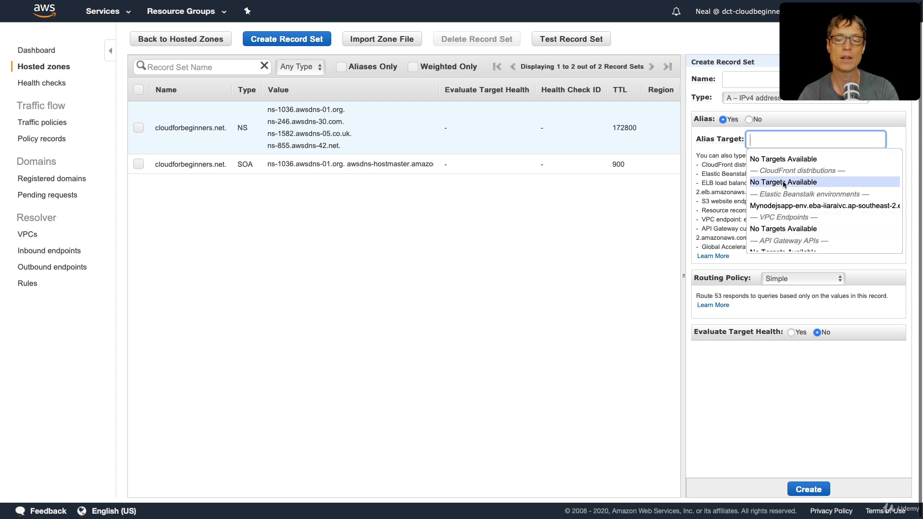
left_click(727, 160)
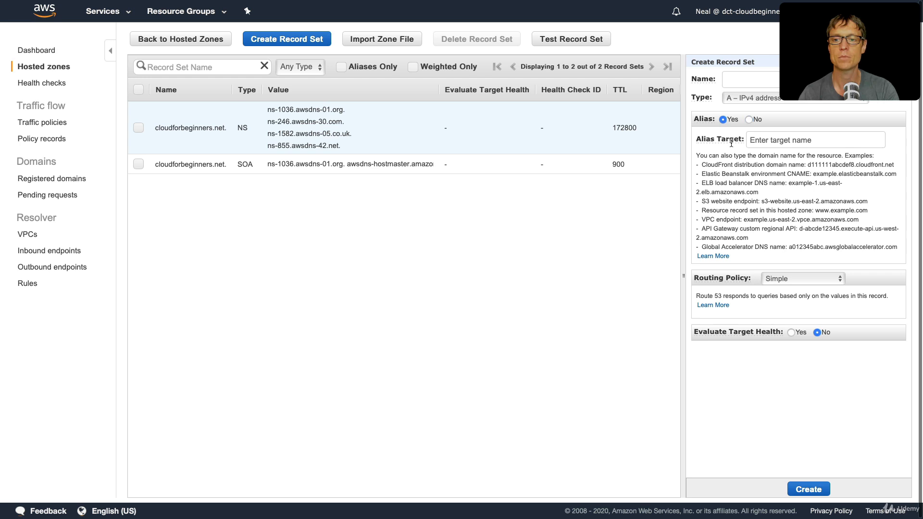
left_click(749, 120)
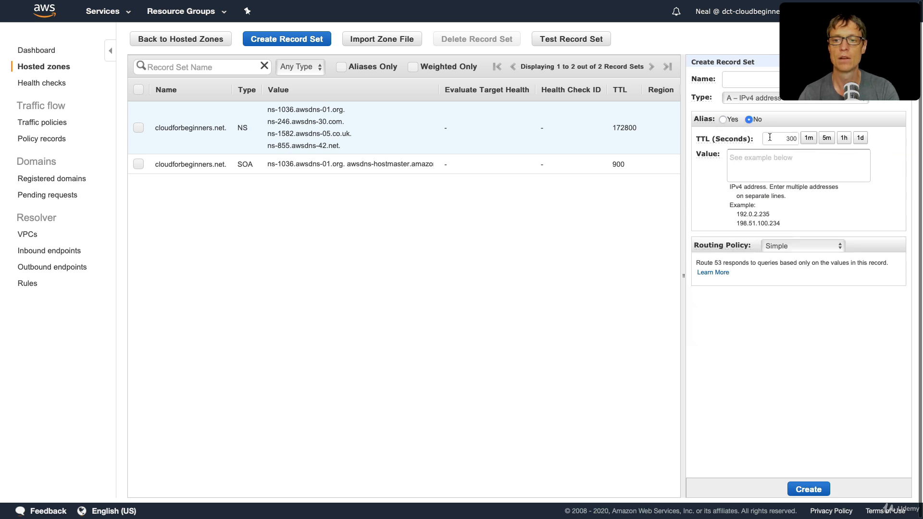
Examine the new record set's routing policy options and keep the Simple policy
left_click(761, 167)
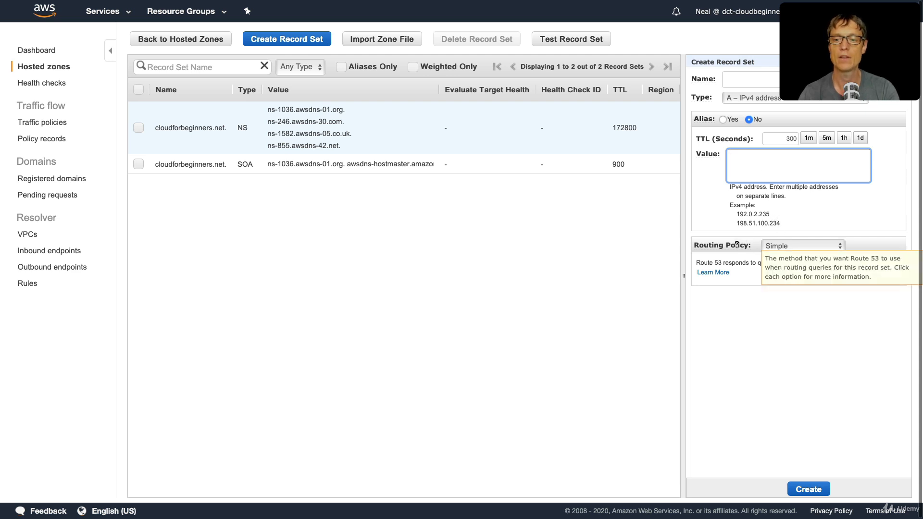
left_click(793, 246)
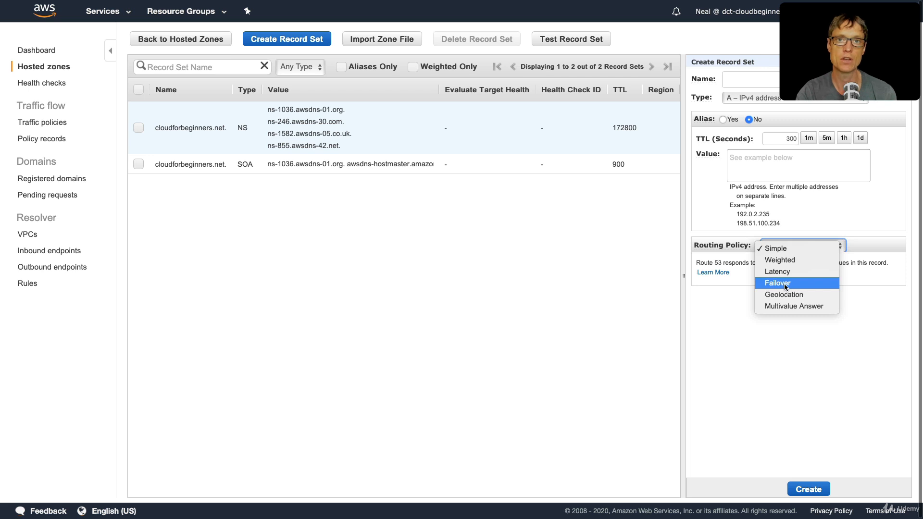
left_click(767, 364)
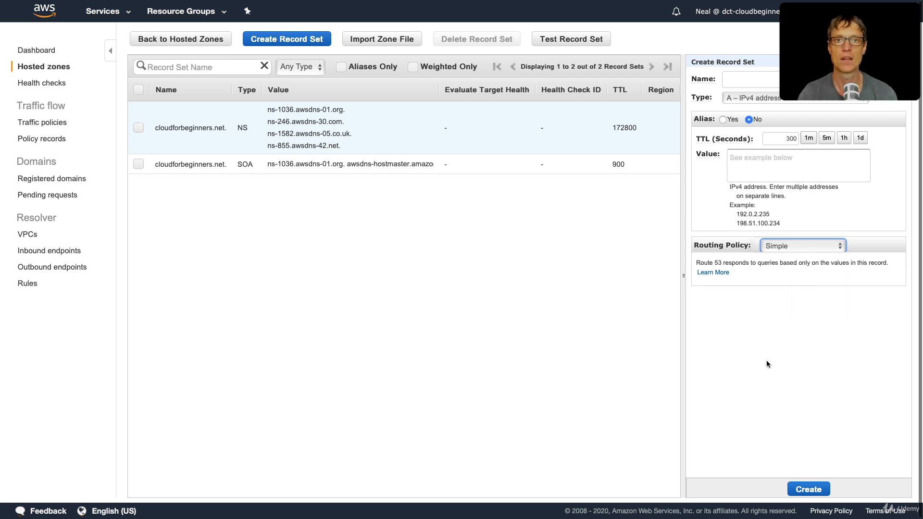